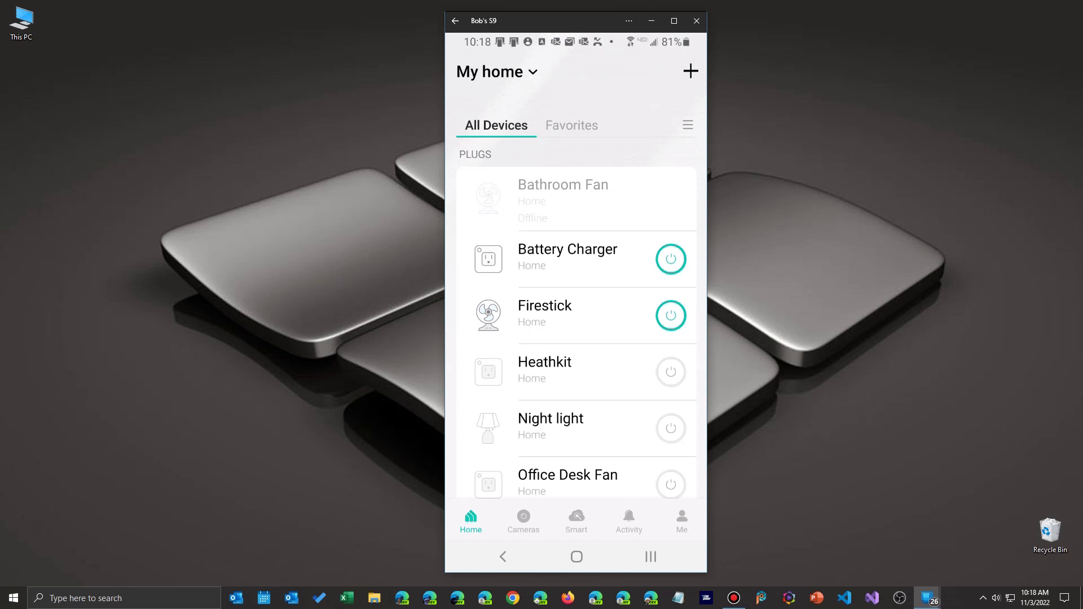
Look through the plugs and switches listed among all home devices
scroll(576, 310, down, 3)
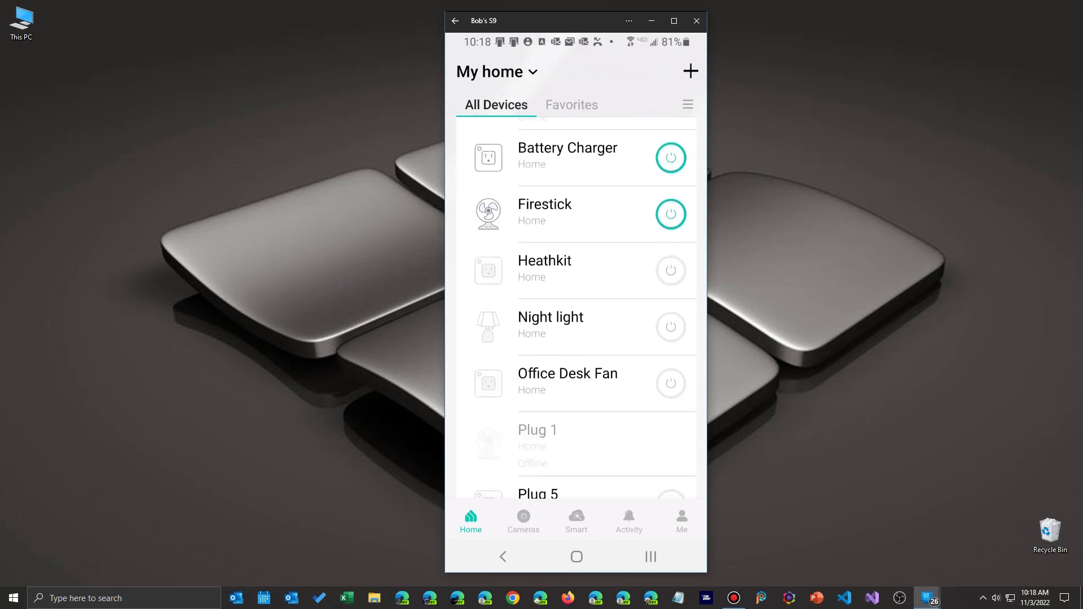
scroll(576, 310, down, 3)
scroll(576, 310, down, 5)
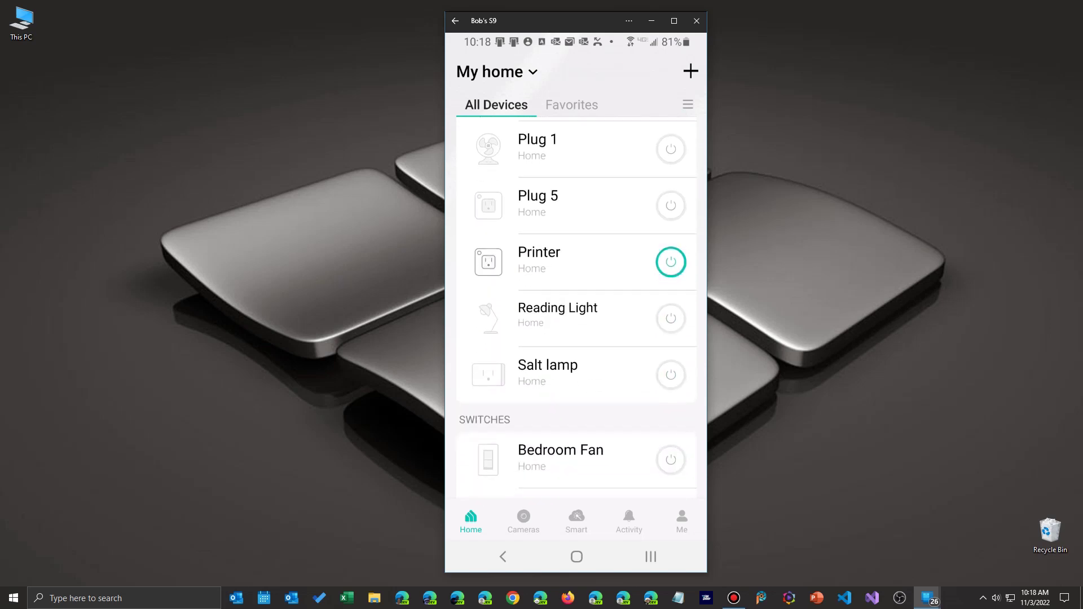
scroll(576, 310, down, 4)
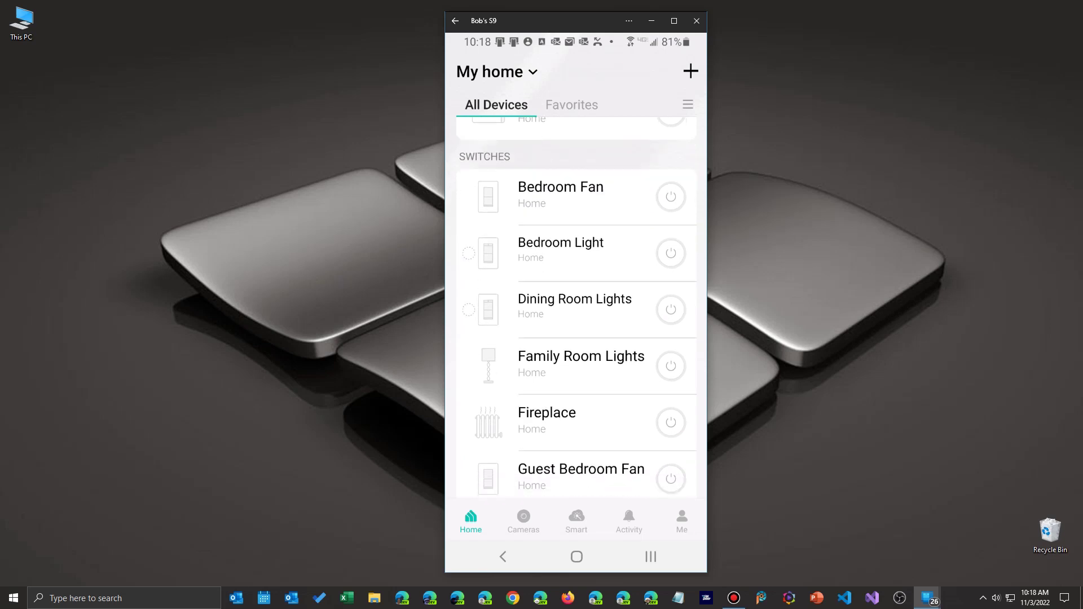
scroll(576, 310, down, 3)
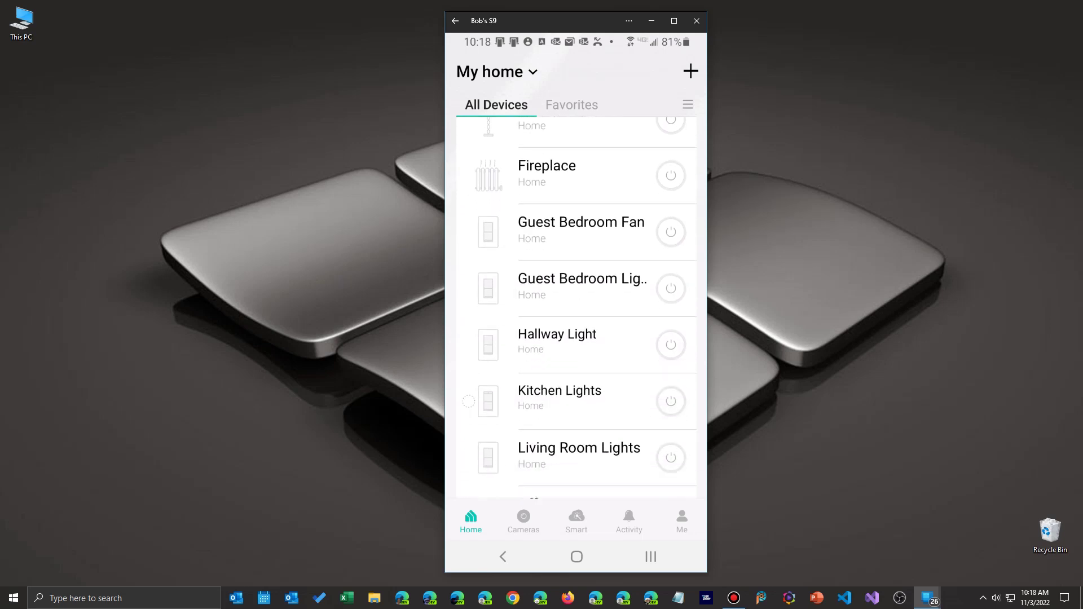
Start creating a new smart action in the app's automation section
click(576, 521)
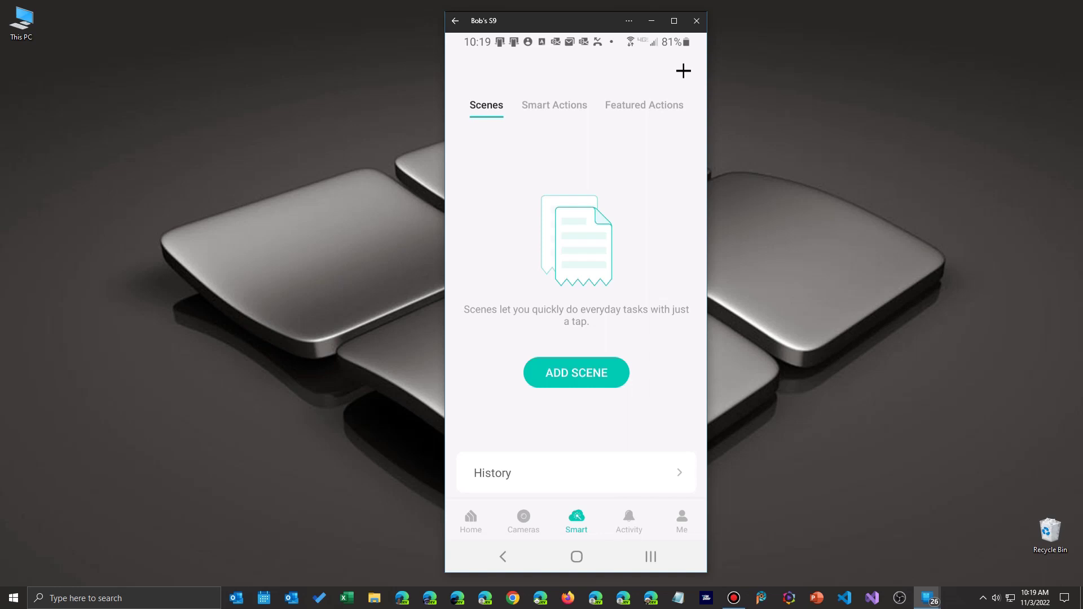
click(555, 105)
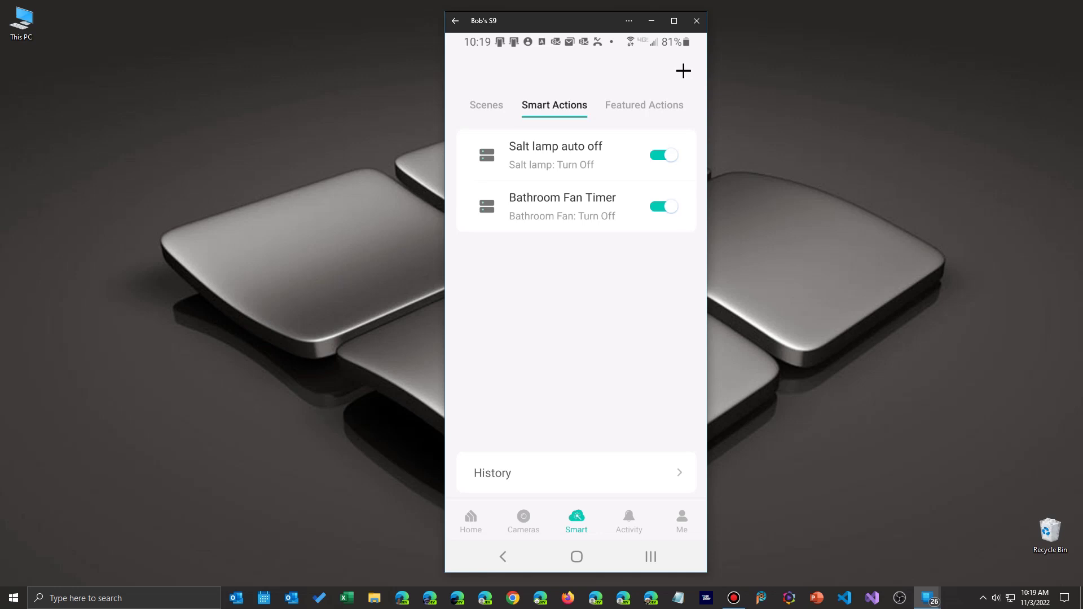
click(683, 70)
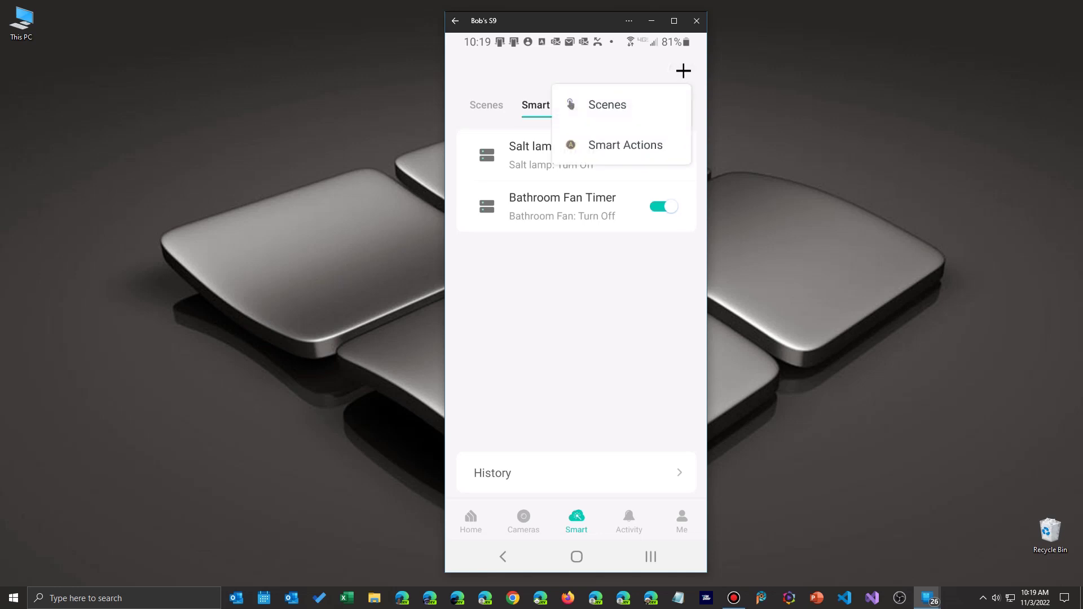
click(625, 144)
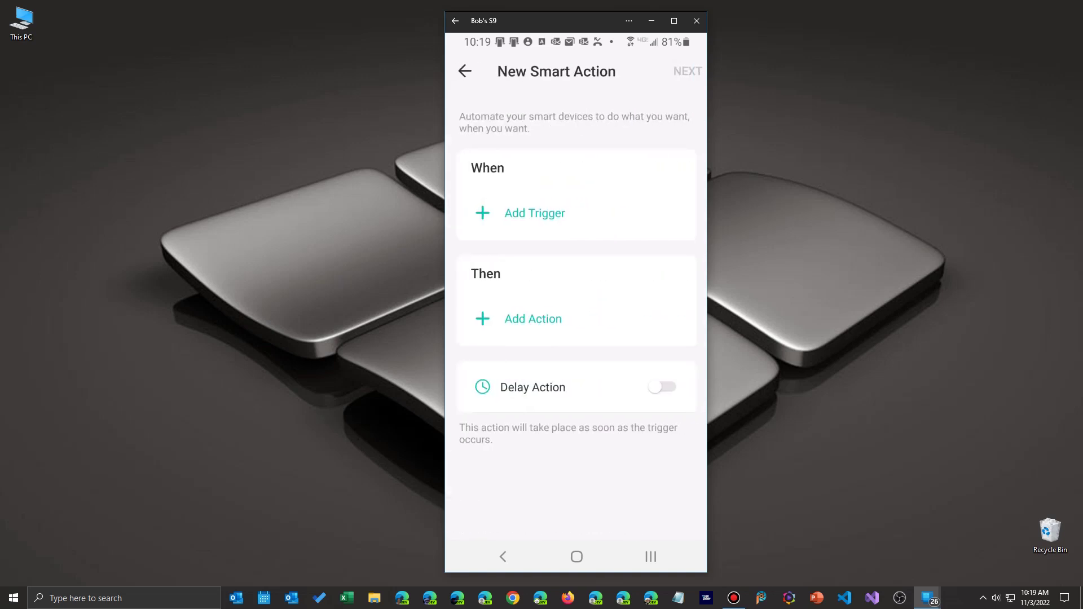
Add a device trigger that fires when the Bedroom Light switch is set to Turn On
click(534, 213)
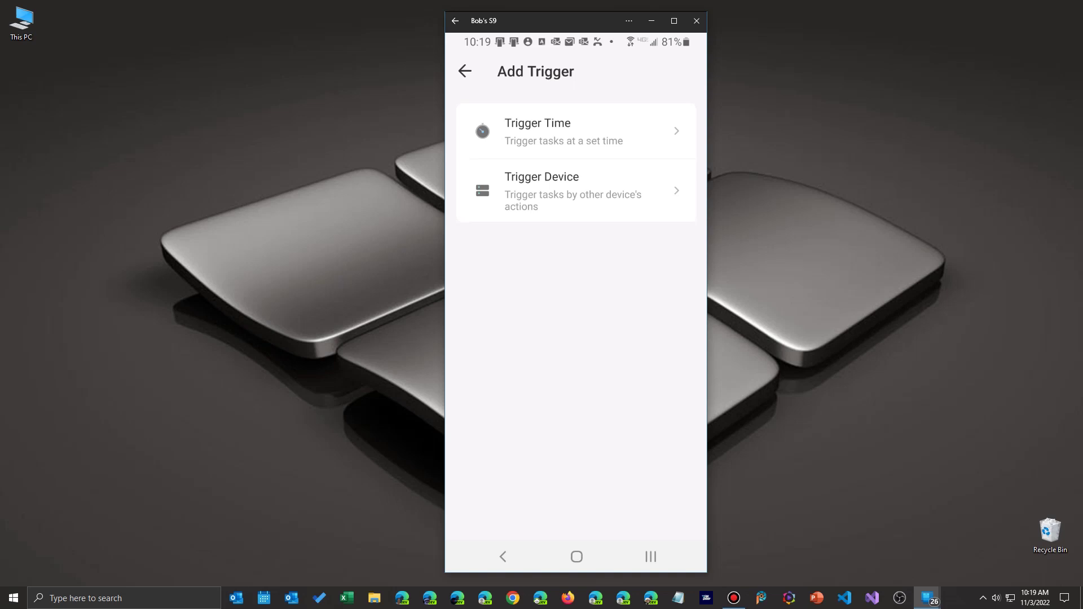
click(541, 186)
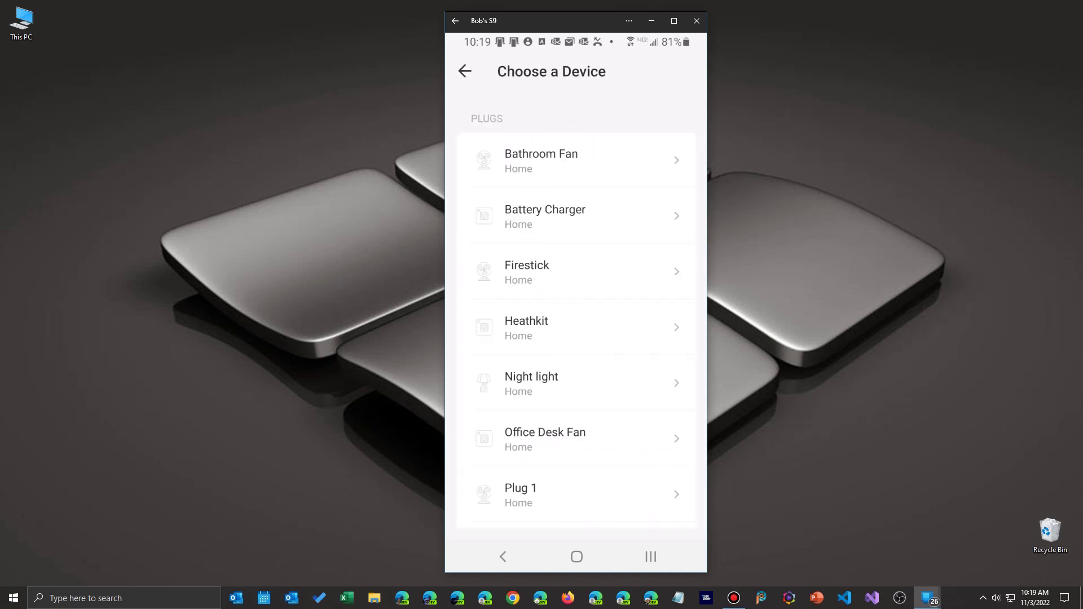
scroll(576, 316, down, 4)
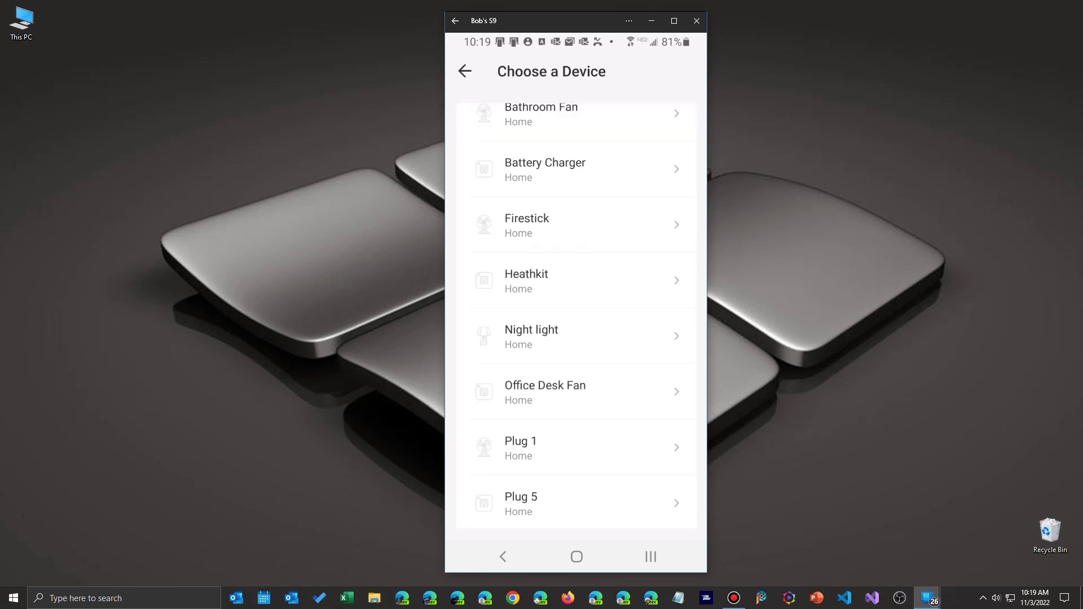
scroll(576, 315, down, 6)
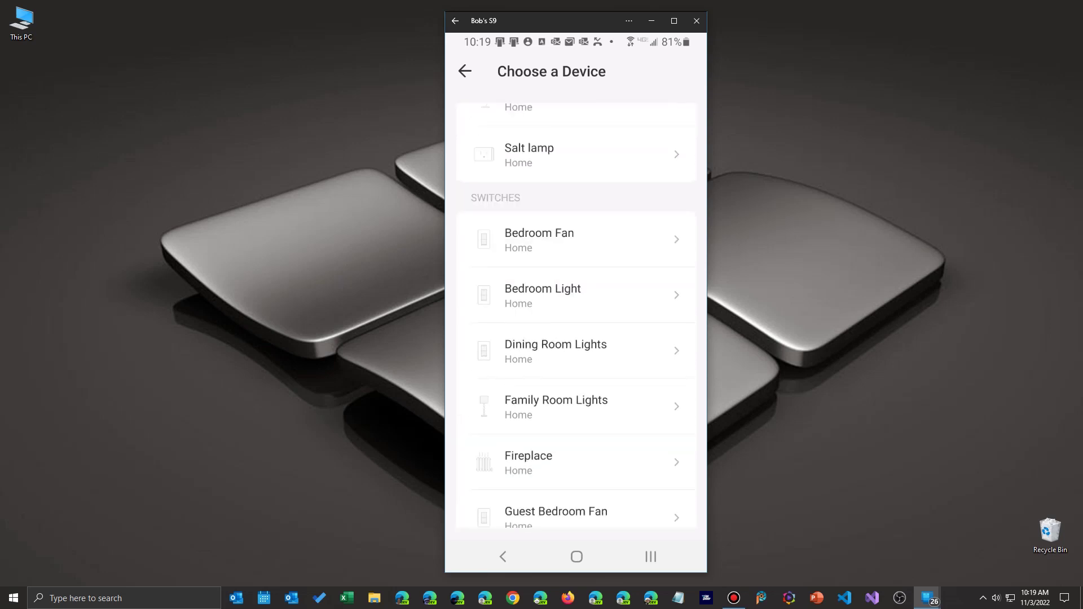
click(576, 295)
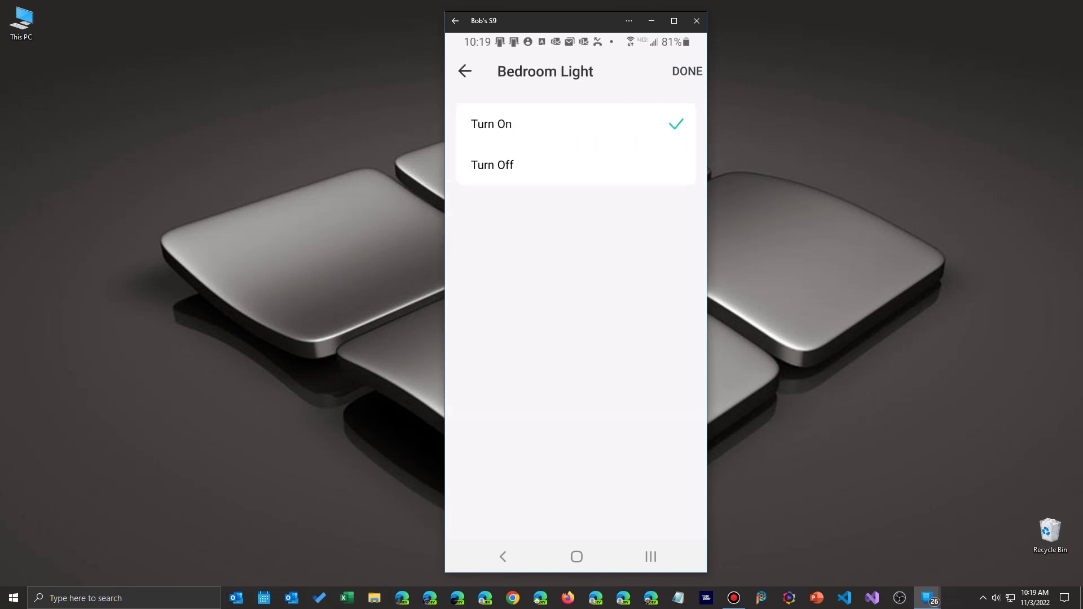
click(687, 71)
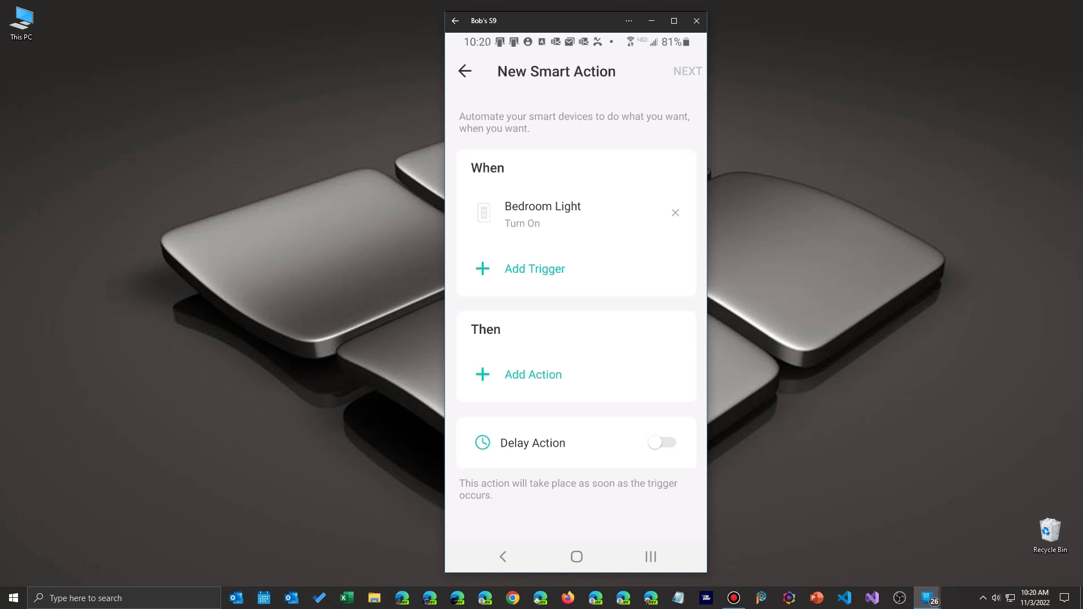
Add a smart device action for the Bedroom Fan that turns it on using the "On" Duration option
click(532, 374)
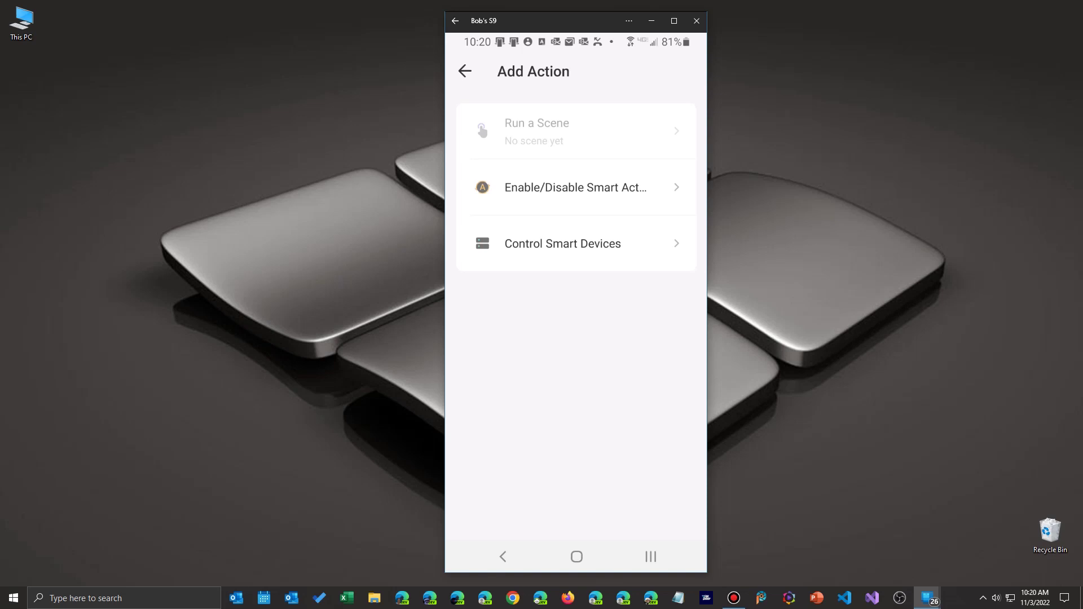
click(562, 243)
scroll(576, 316, down, 5)
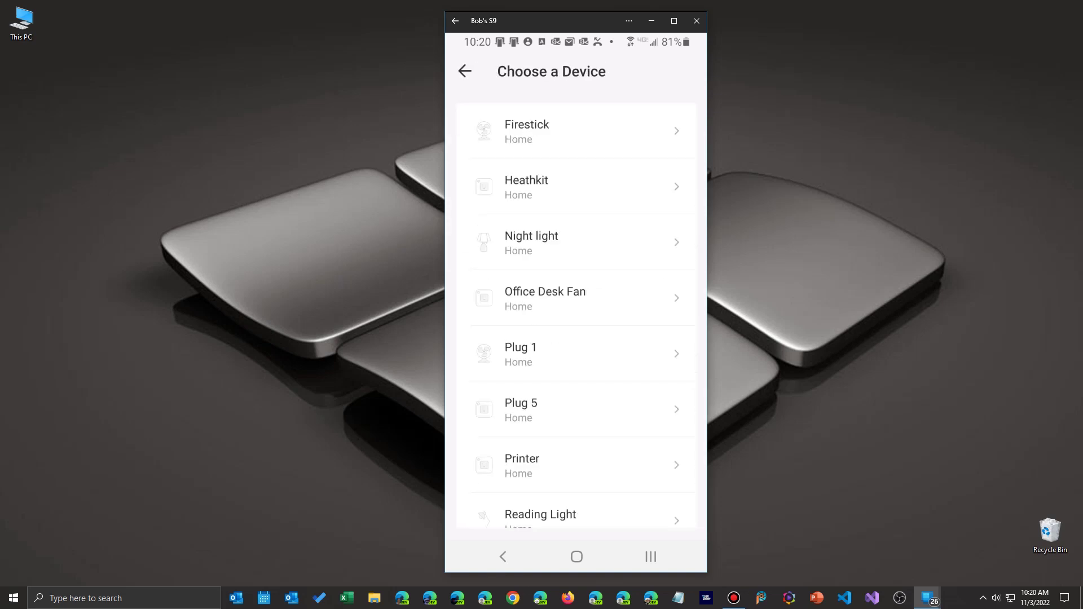
scroll(576, 316, down, 3)
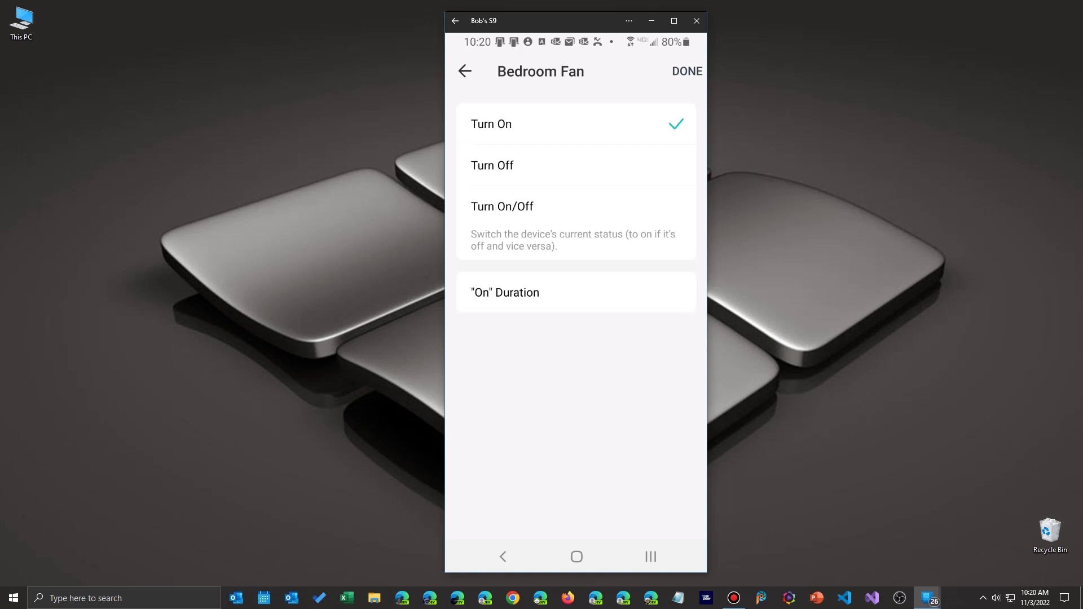
click(576, 292)
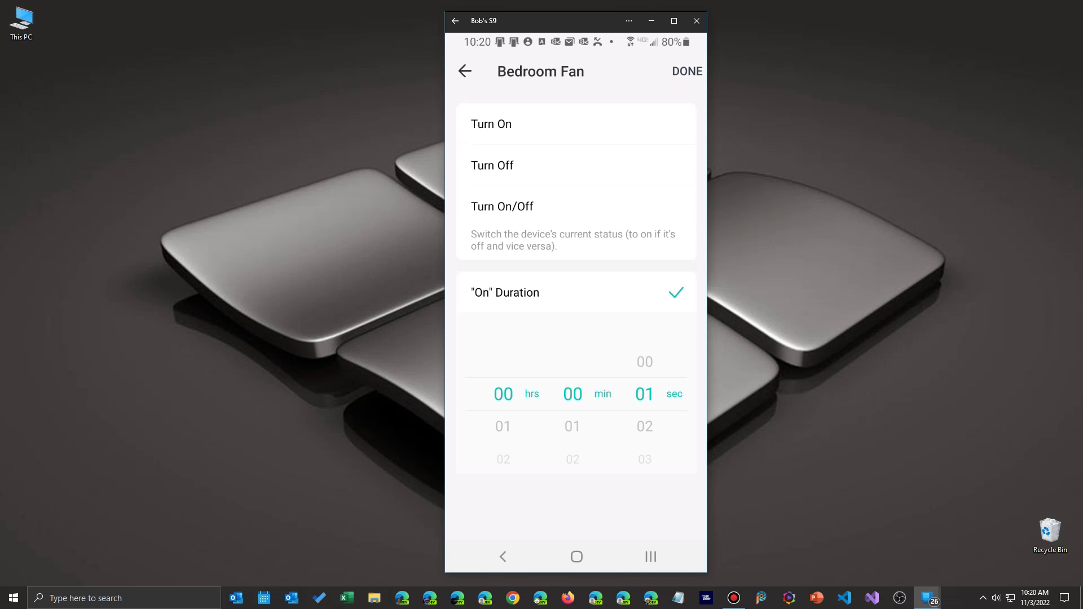
click(686, 71)
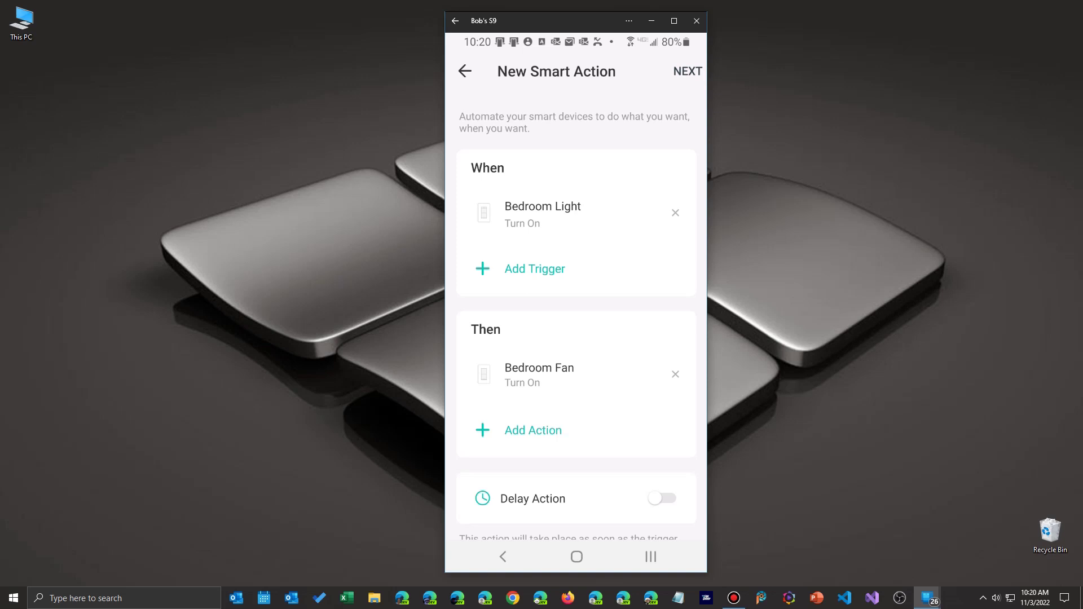
Enable a 1 min action delay and name the smart action "Bedroom Light and Fan"
click(661, 498)
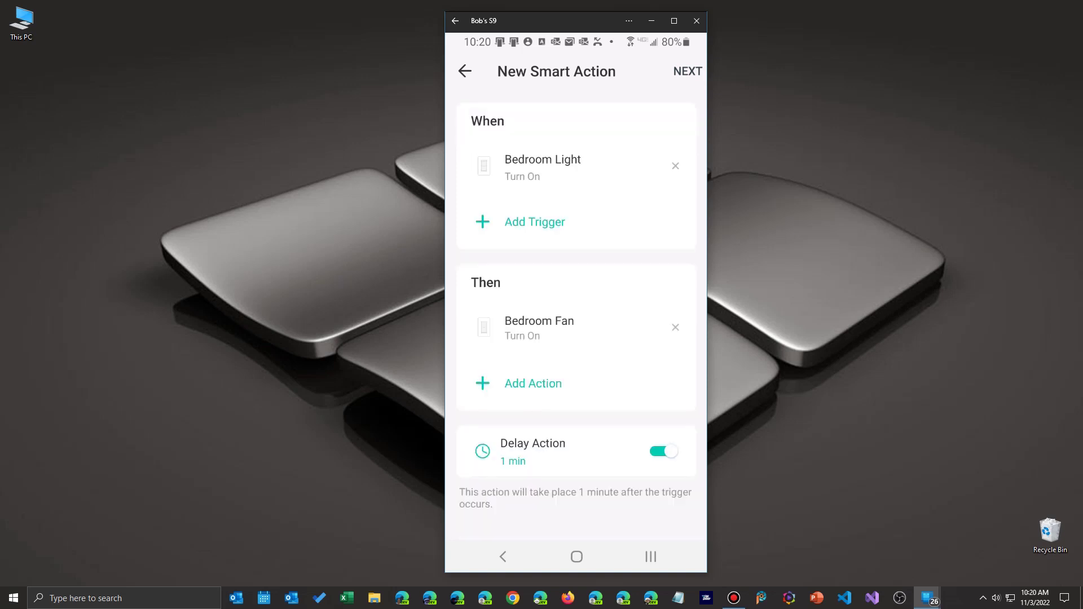
scroll(576, 299, down, 1)
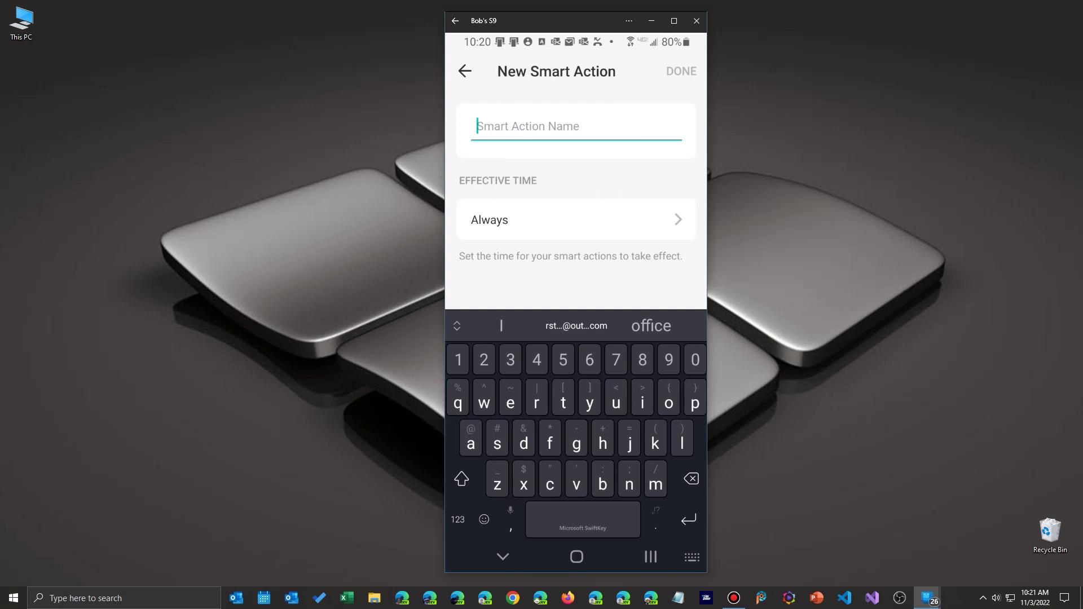
click(477, 127)
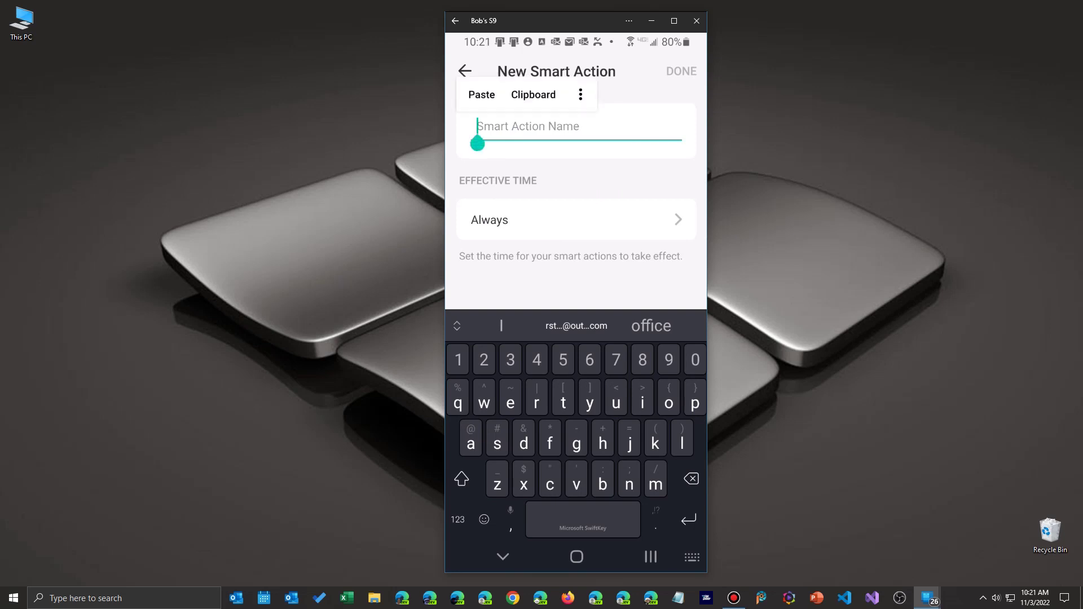
text(Be)
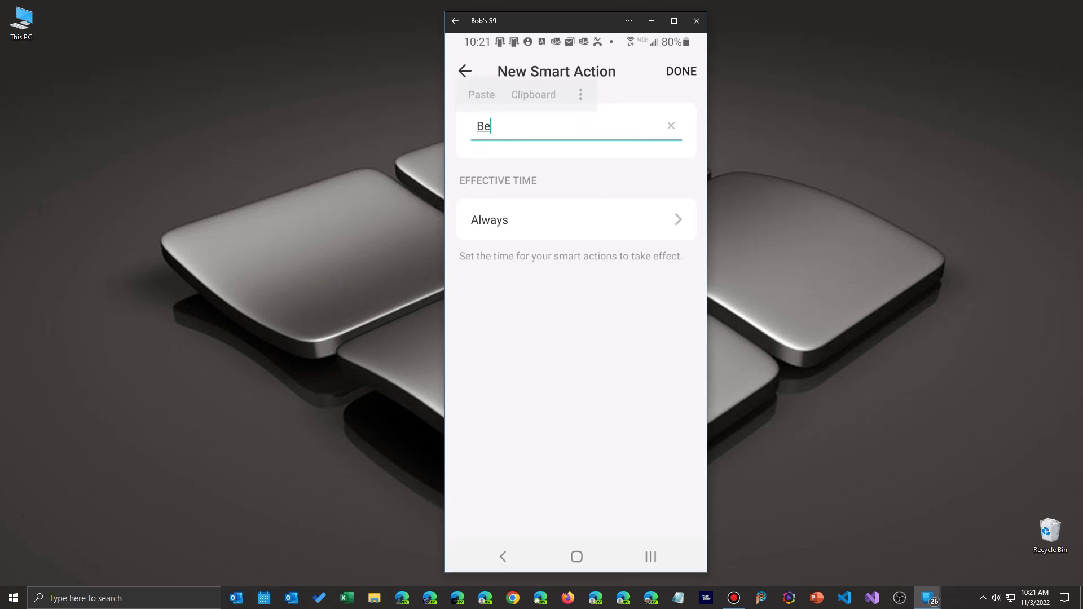
text(droom)
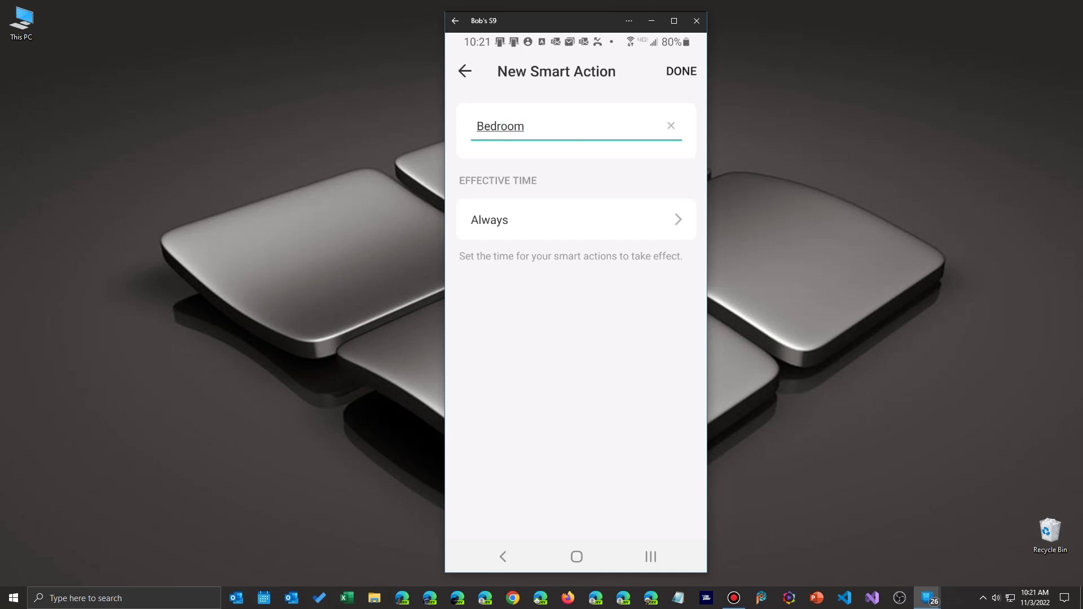
text( Liogh)
key(BackSpace)
key(BackSpace)
key(BackSpace)
text(ght and Fan)
Switch the smart action's effective time to a custom time starting at 9:00 AM
click(536, 219)
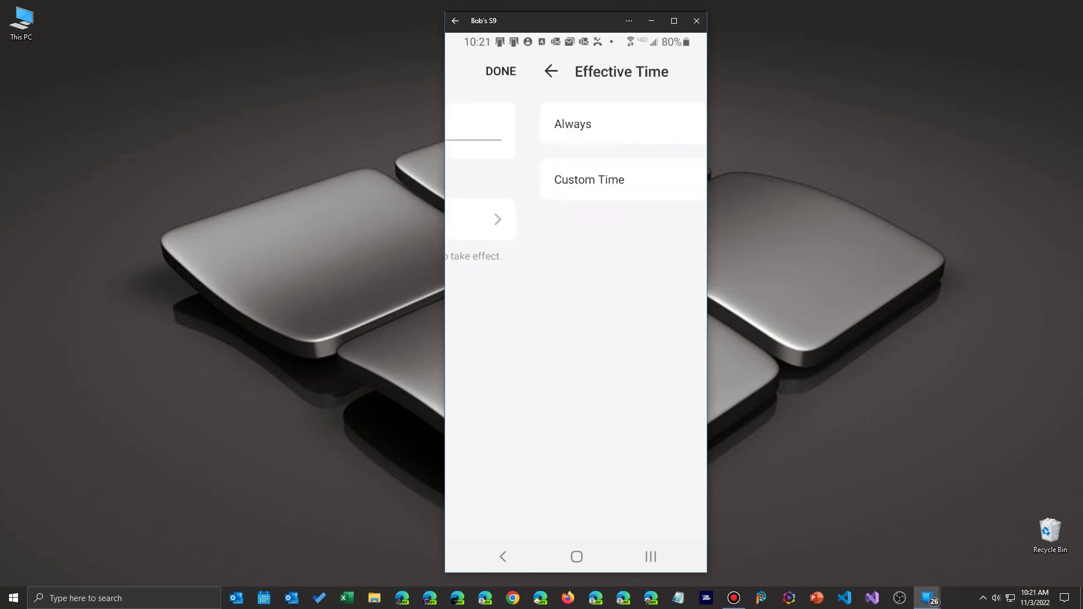
click(575, 179)
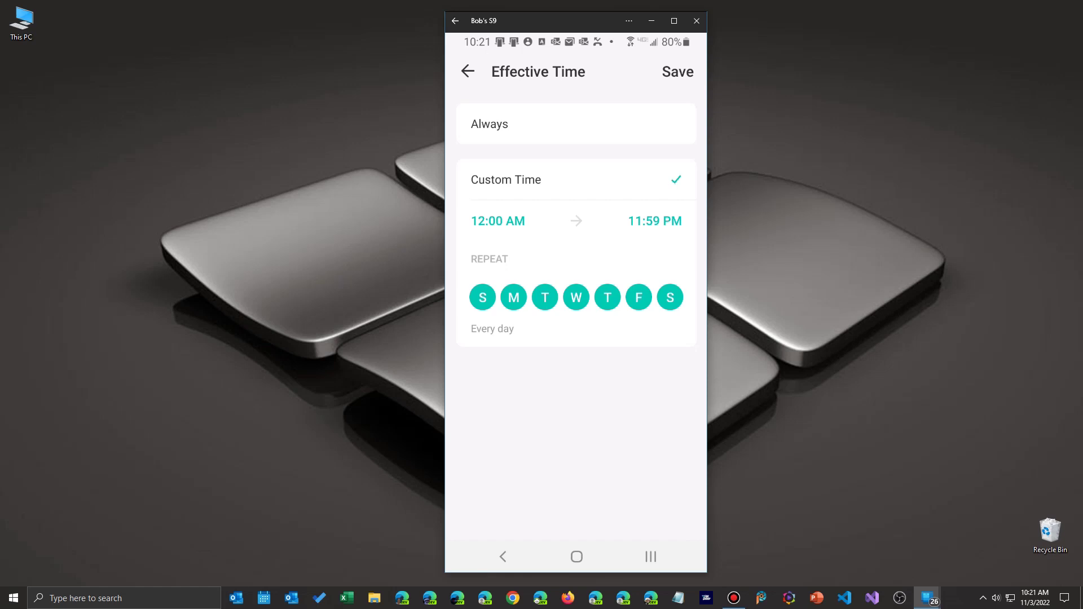
click(497, 221)
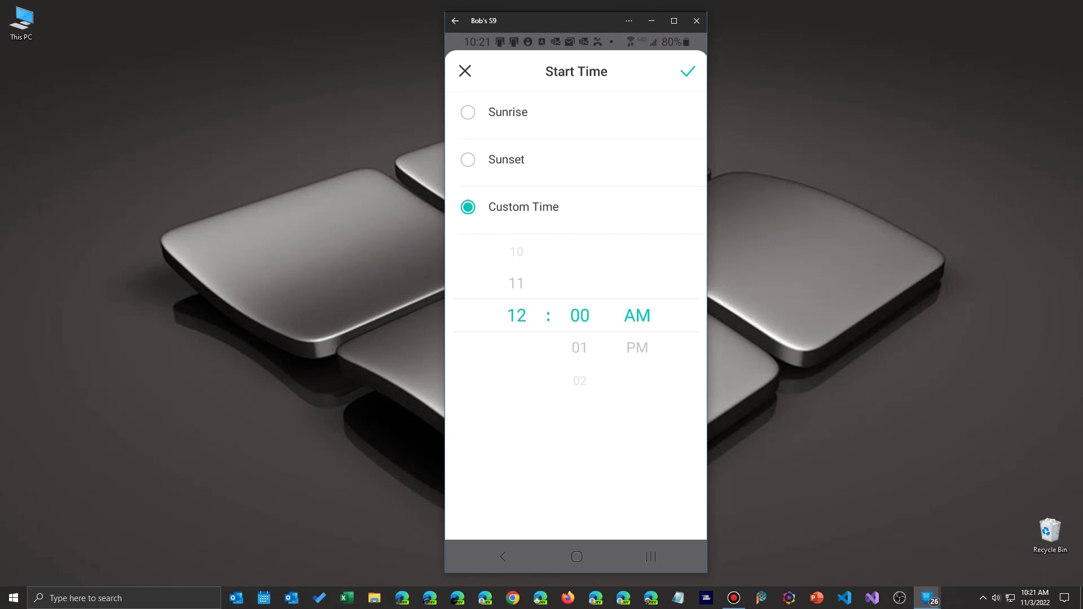
scroll(516, 315, up, 3)
click(687, 71)
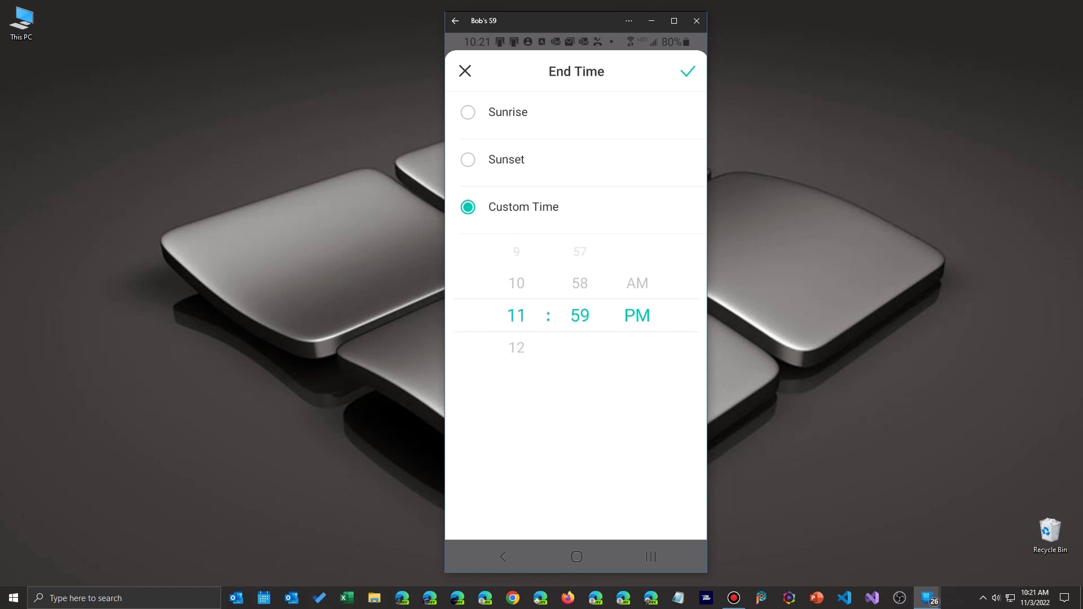
Set the end of the custom effective time to 1:00 PM
scroll(516, 315, up, 5)
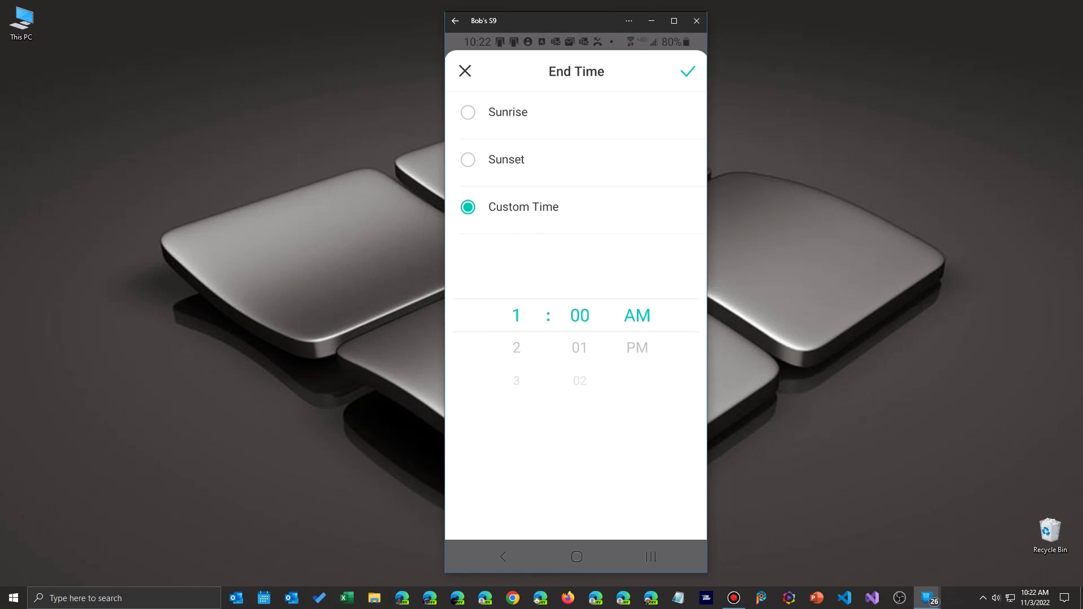
click(688, 71)
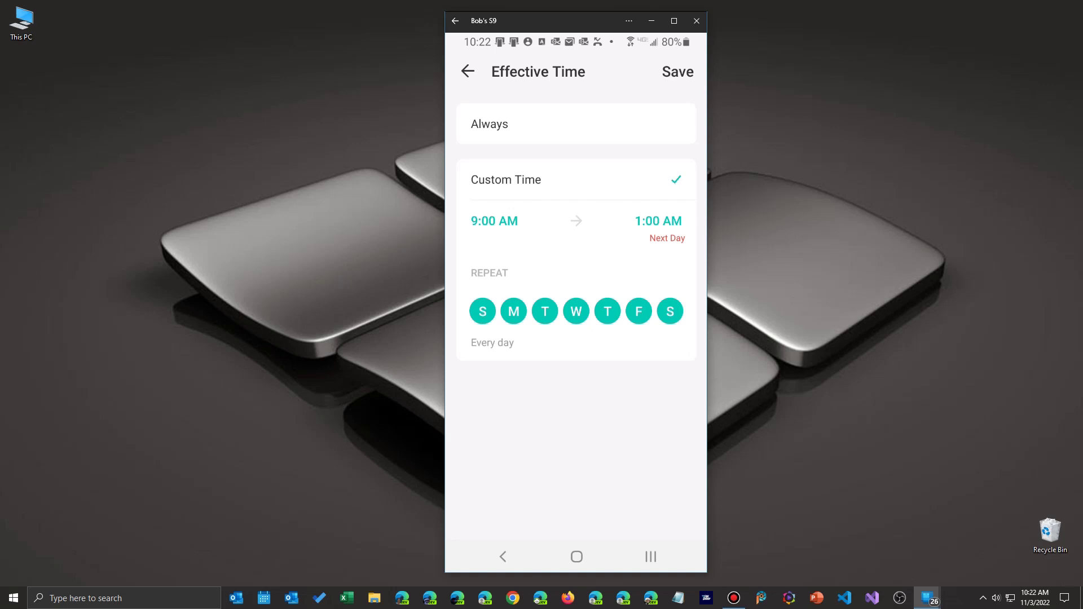
click(658, 220)
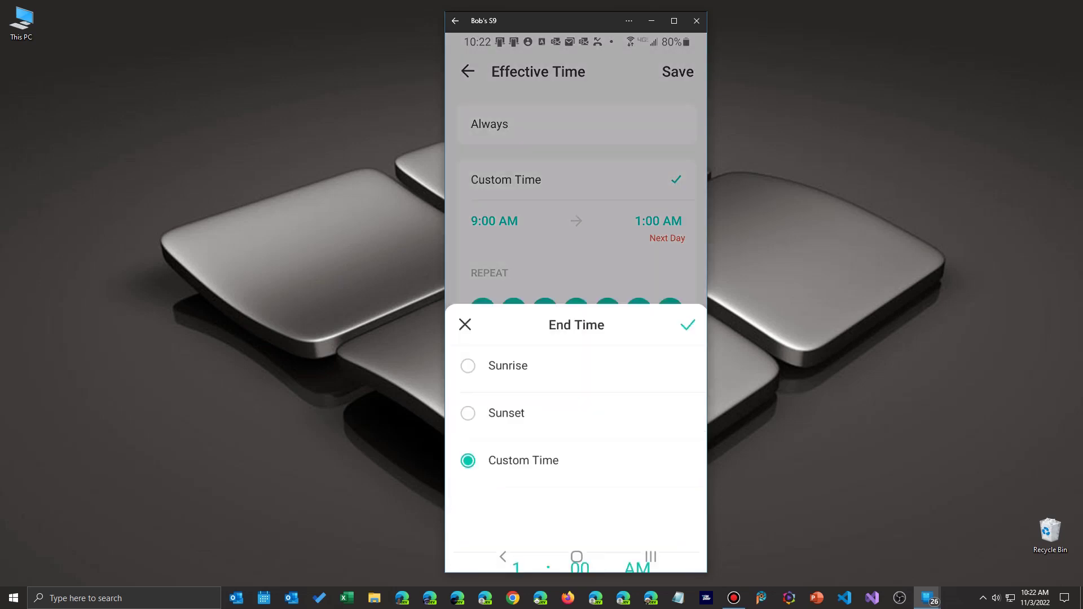
drag(637, 348, 637, 323)
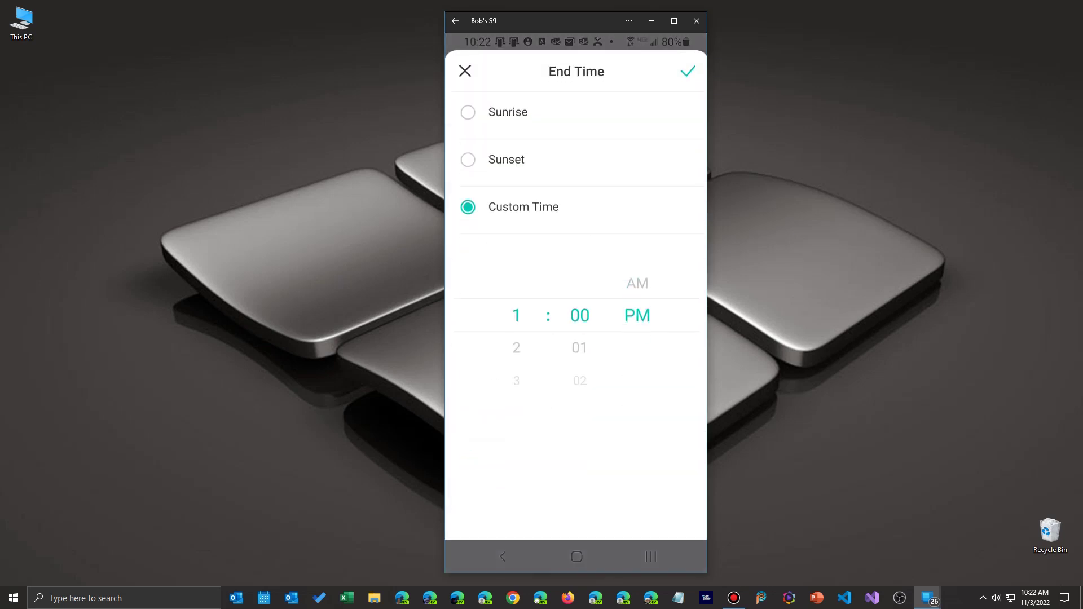
click(687, 71)
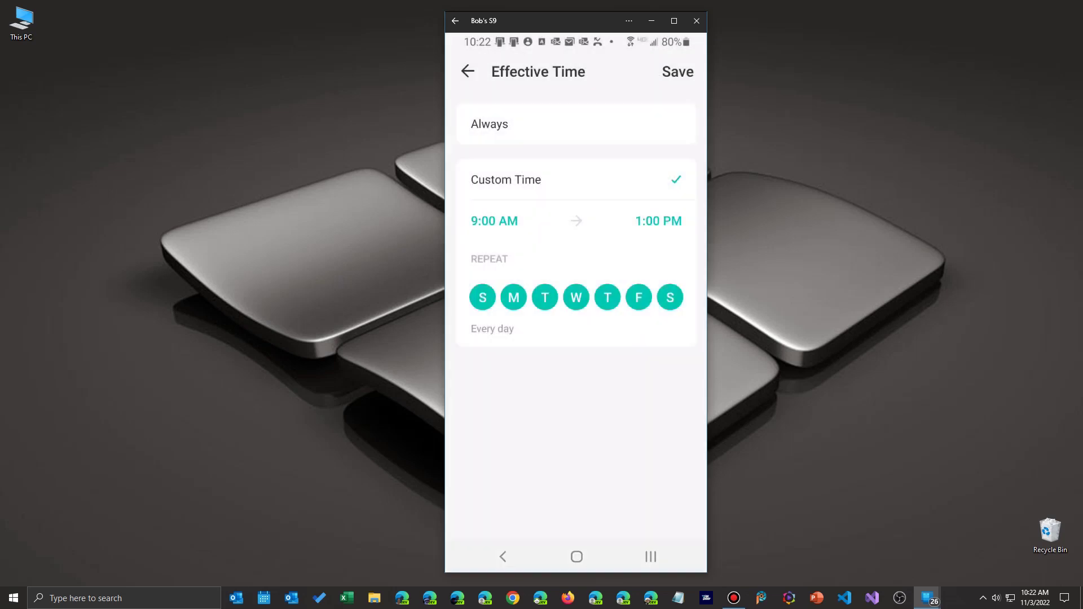
Limit the repeat days to Monday through Friday and save the new smart action
click(482, 298)
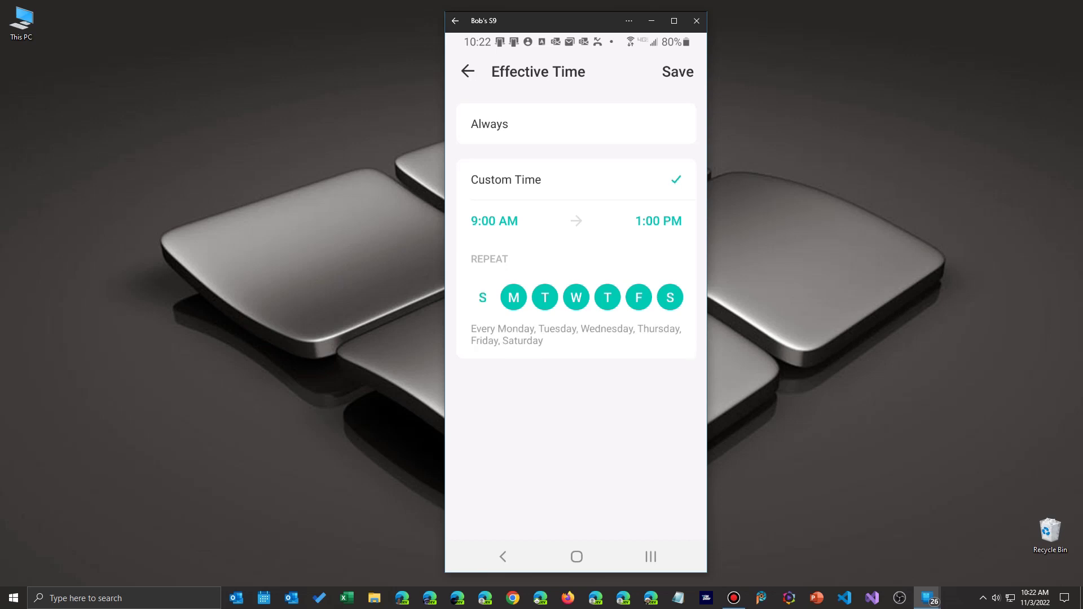
click(514, 297)
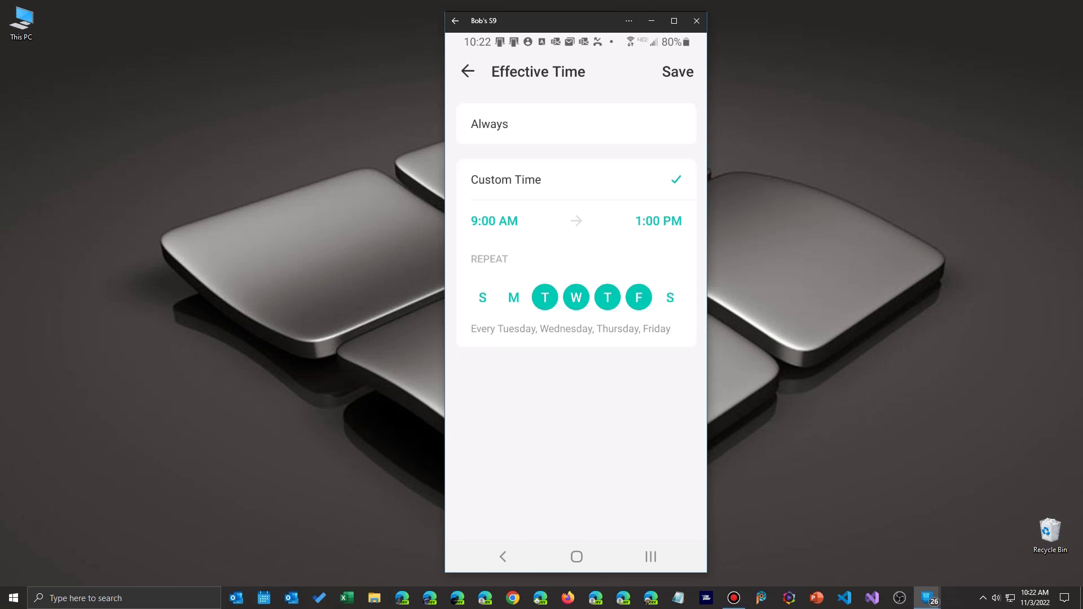
click(514, 297)
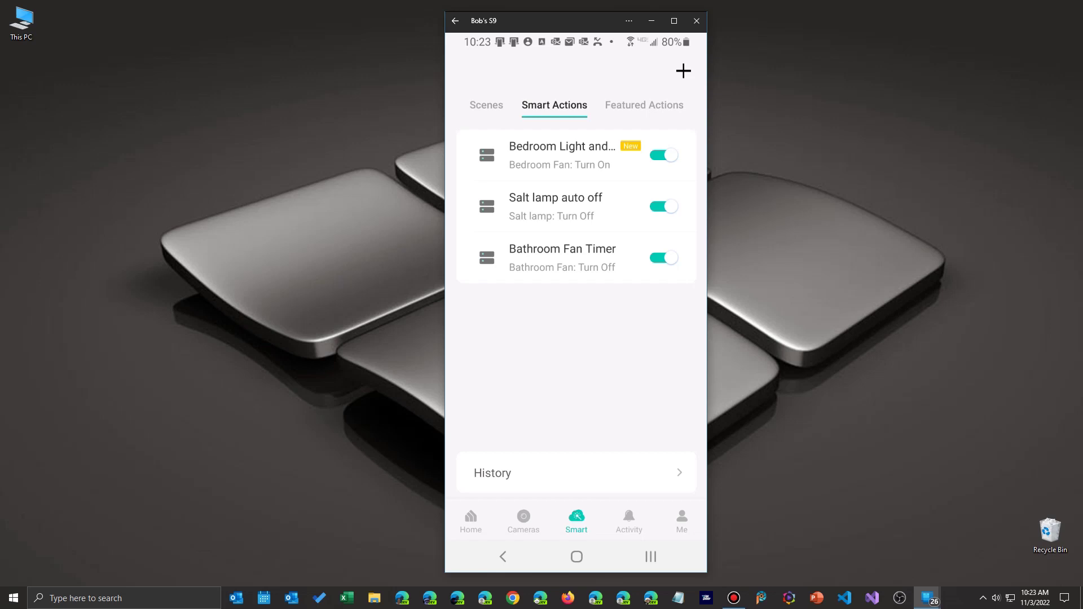
Open the Bathroom Fan Timer smart action to view its settings
click(561, 257)
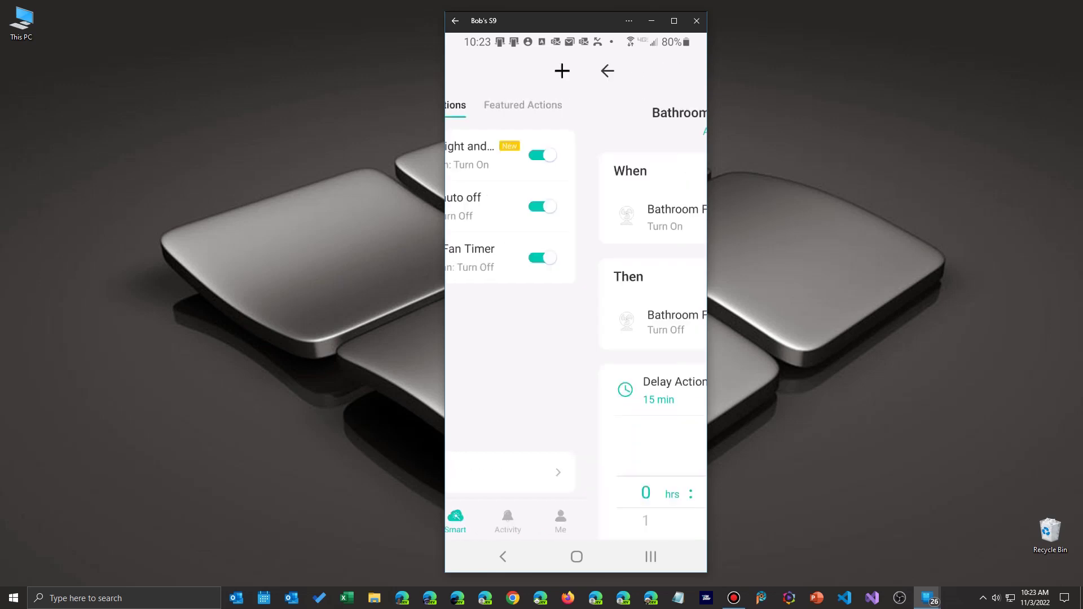